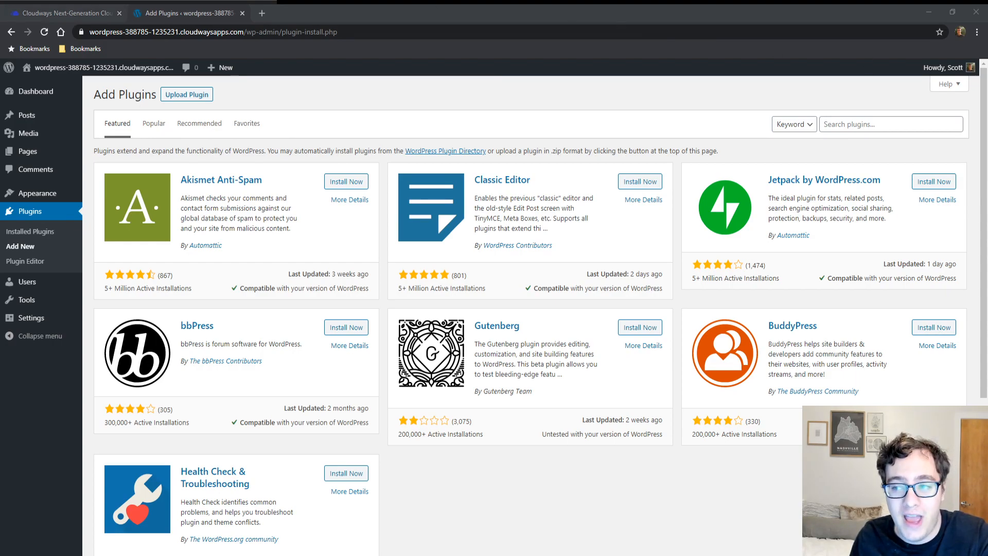
Step: Switch to Cloudways and check the Personal Sites server's package settings for Redis
click(121, 9)
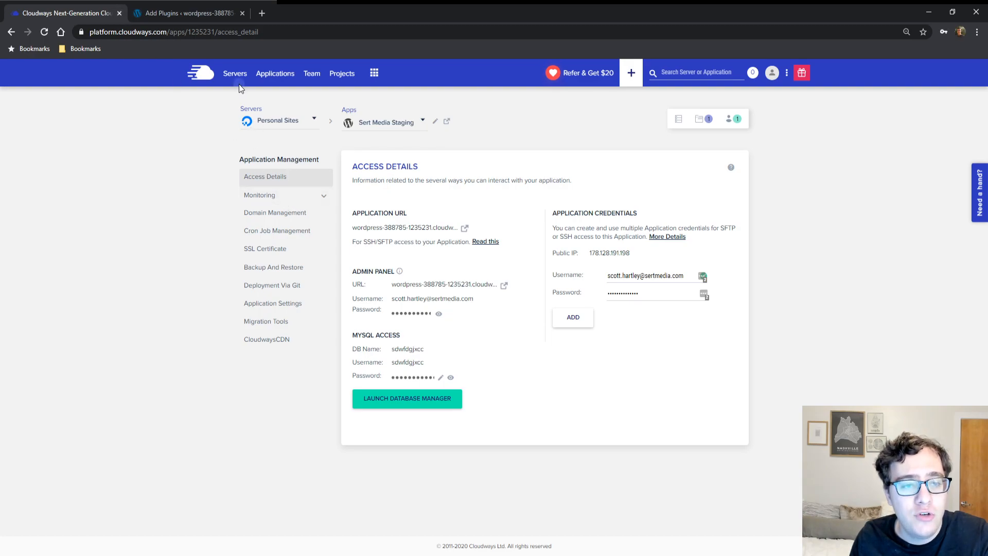
click(235, 76)
click(325, 233)
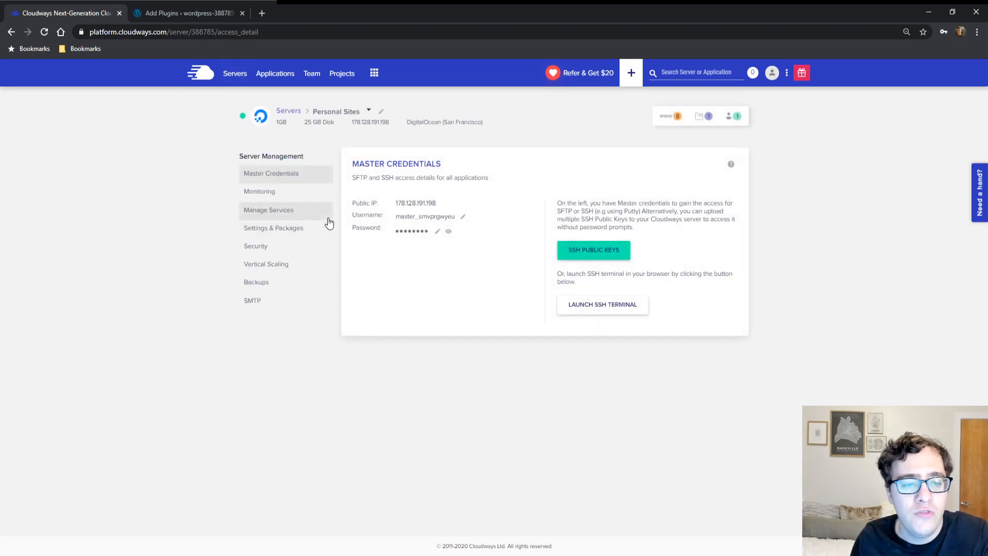
click(280, 238)
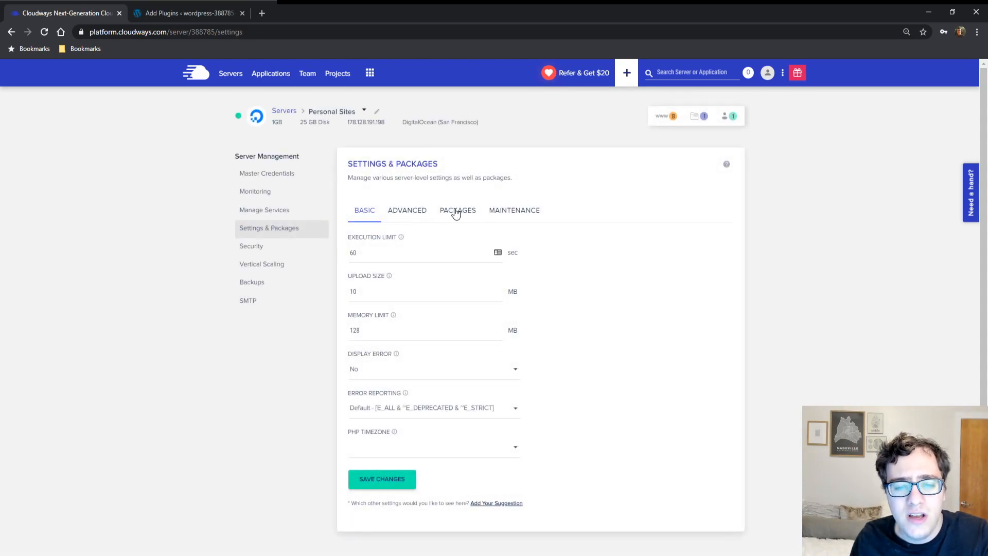
click(456, 212)
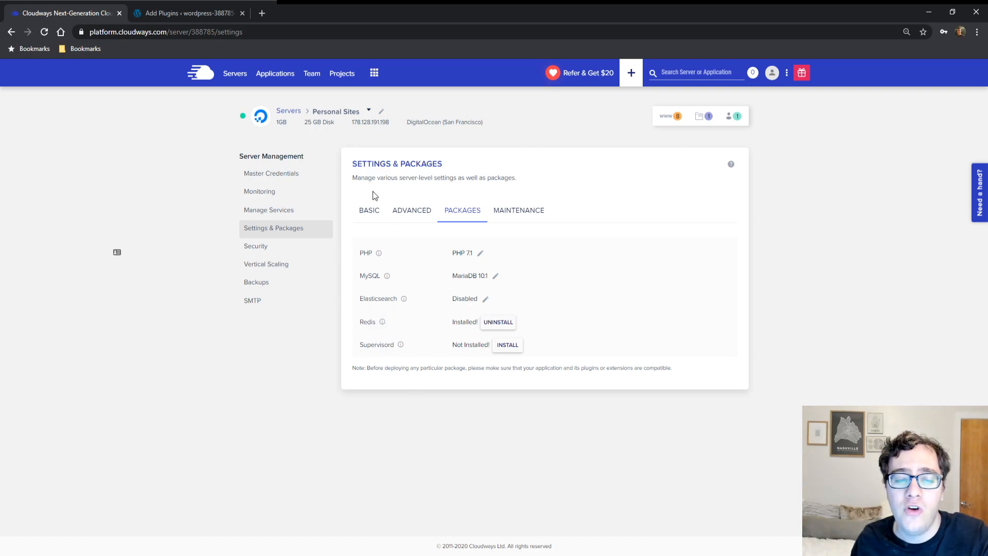
Step: Check the status of the Redis service among the server's managed services
click(277, 197)
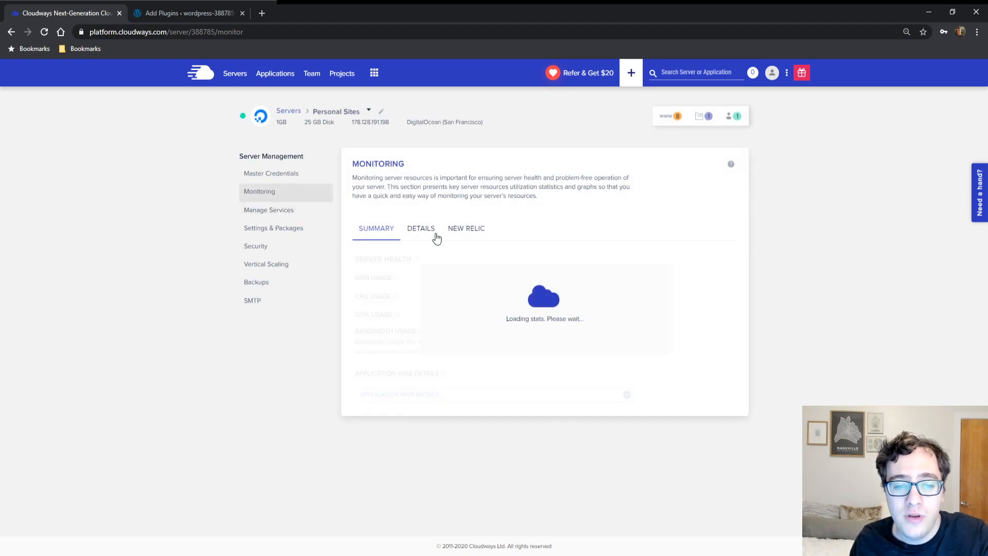
click(263, 218)
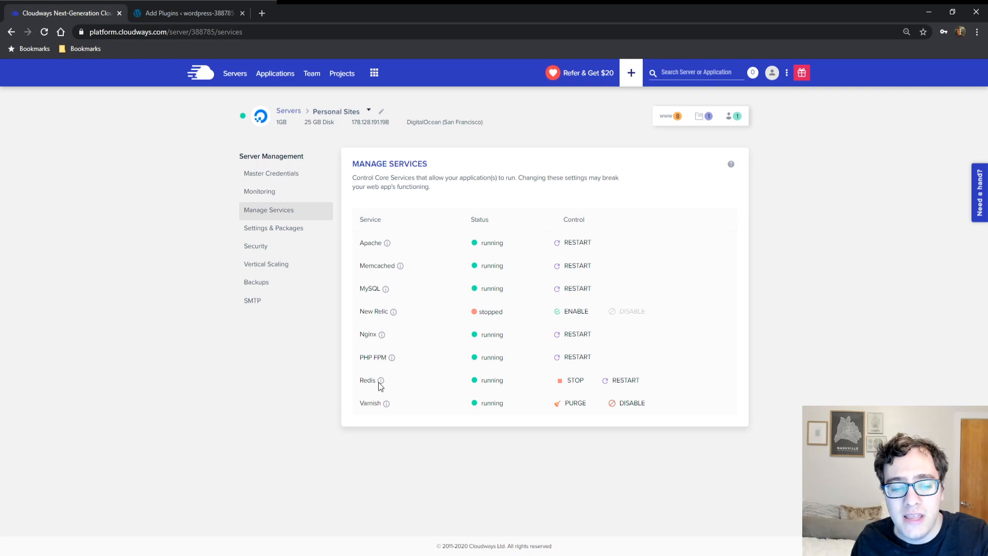
double_click(492, 381)
click(508, 377)
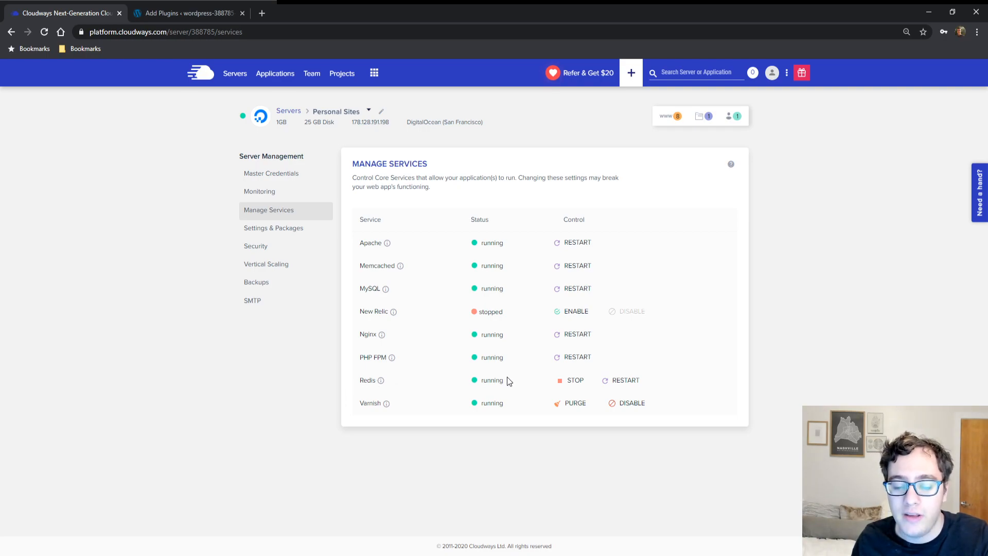
Step: Switch to the WordPress admin, find the File Manager plugin by mndpsingh287, then install and activate it
click(188, 8)
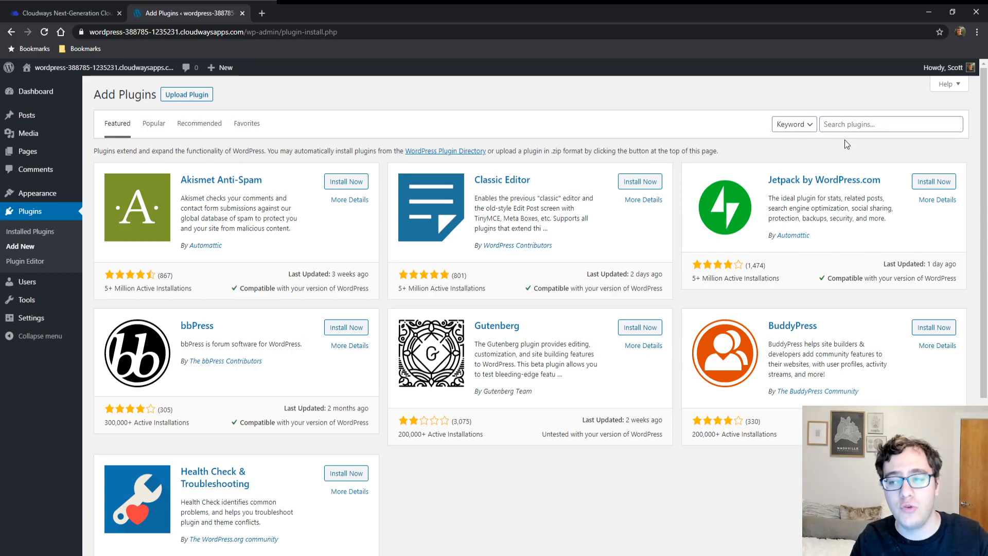
click(854, 117)
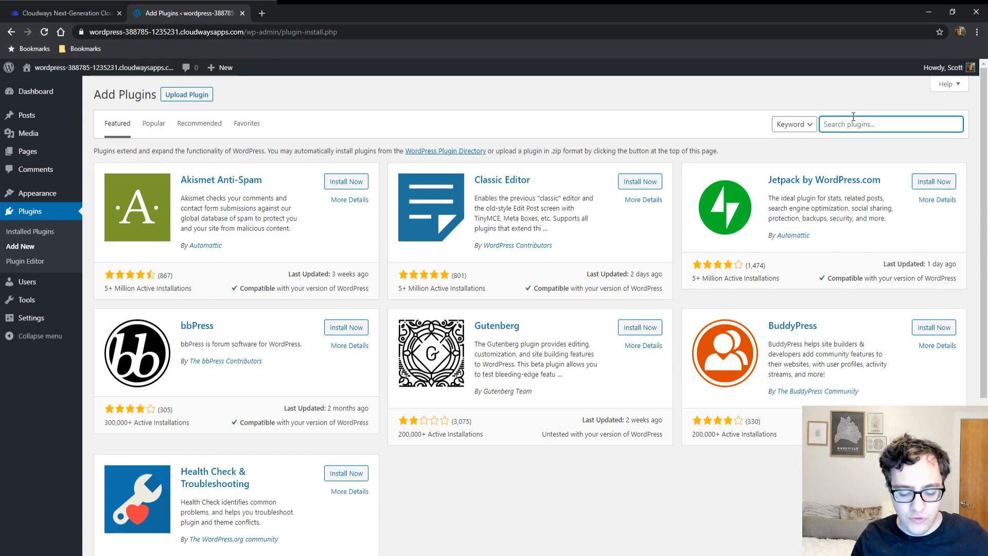
text(file manager)
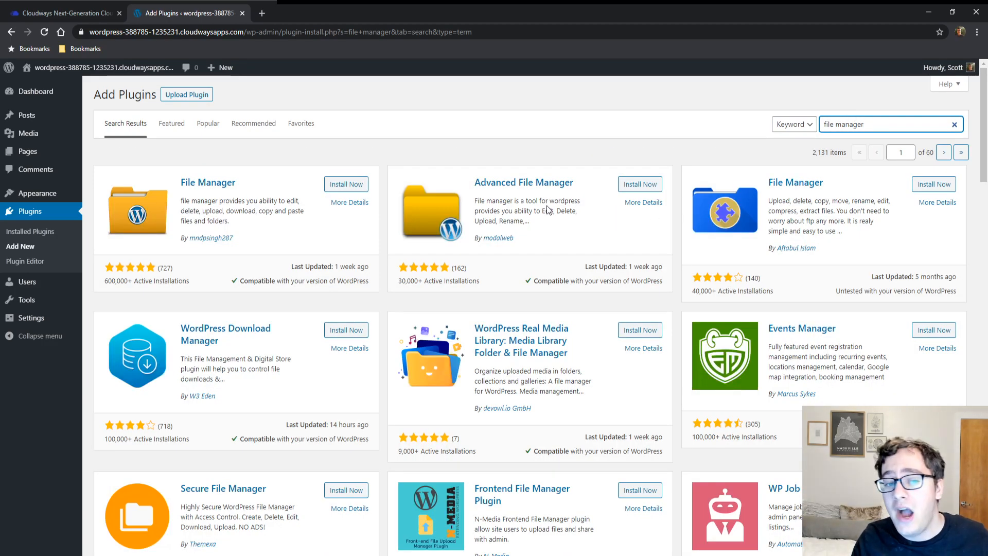
click(356, 192)
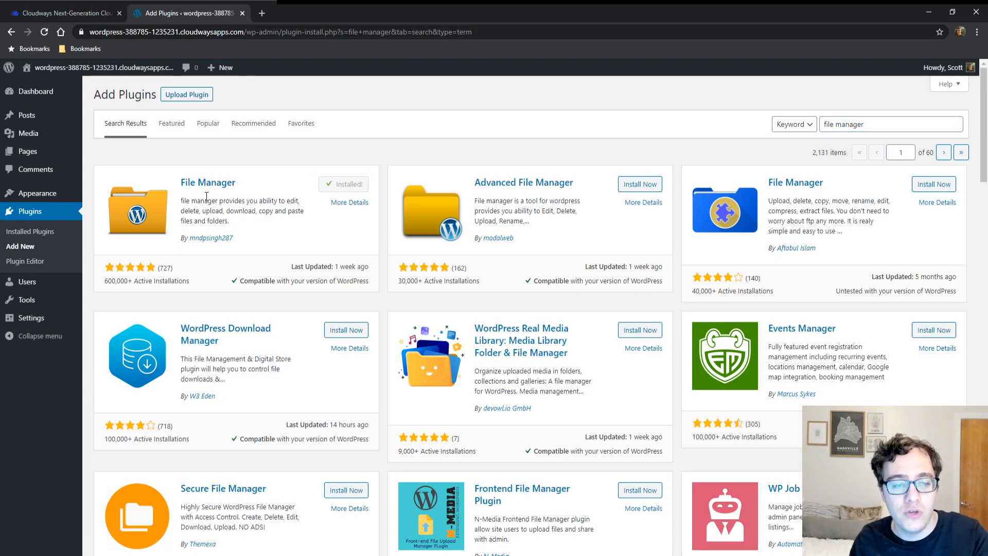
click(342, 189)
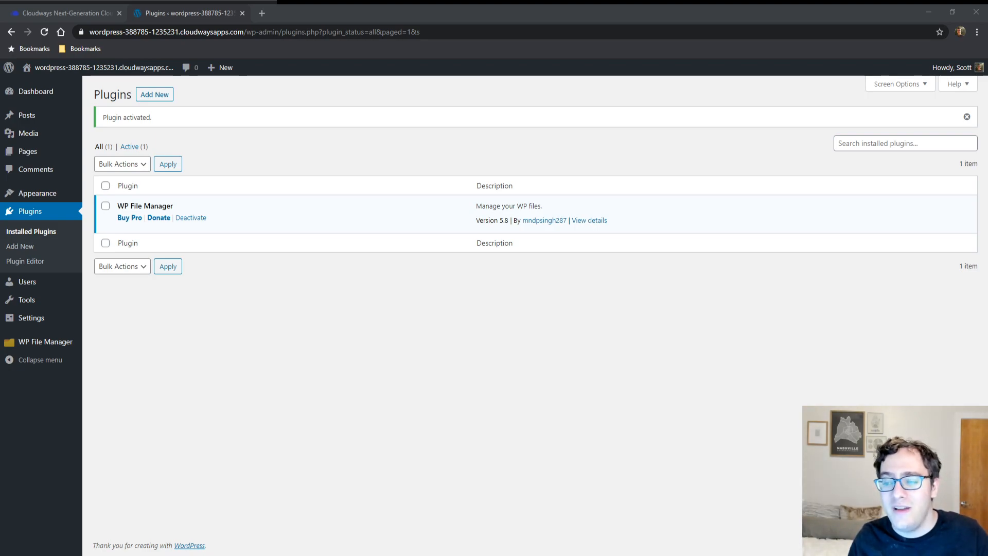
Step: Search for "redis object cache" among new plugins, then install and activate Redis Object Cache
click(45, 246)
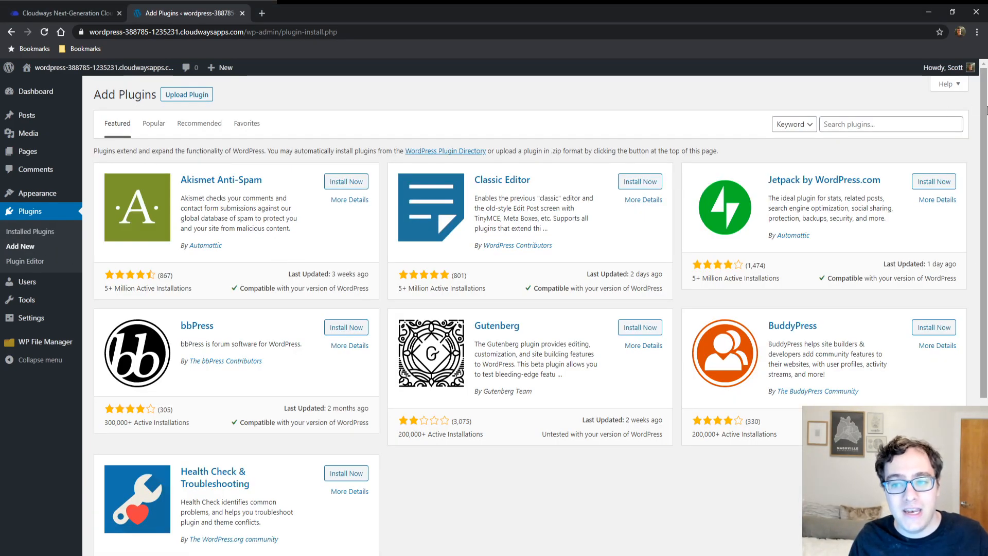
click(893, 125)
text(redis obje)
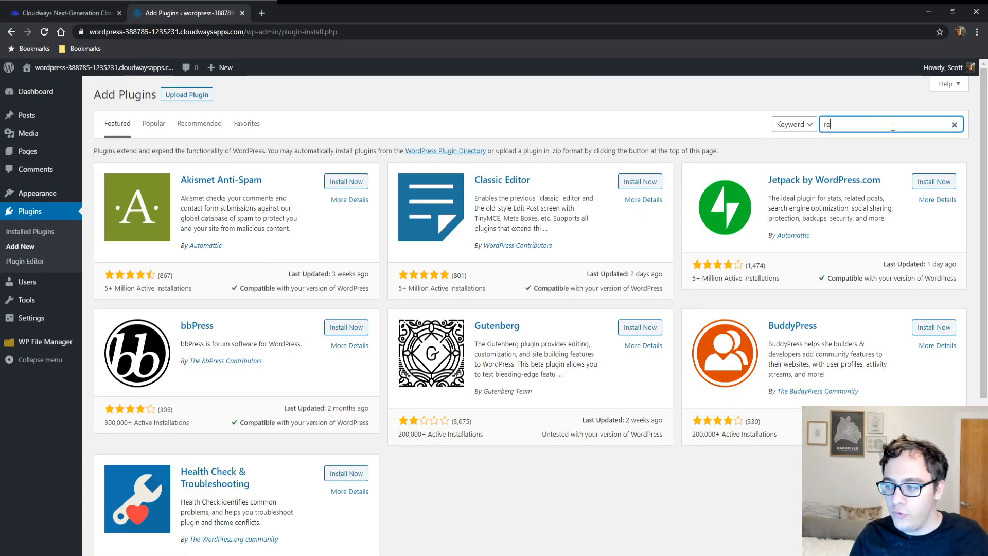
text(ct cache)
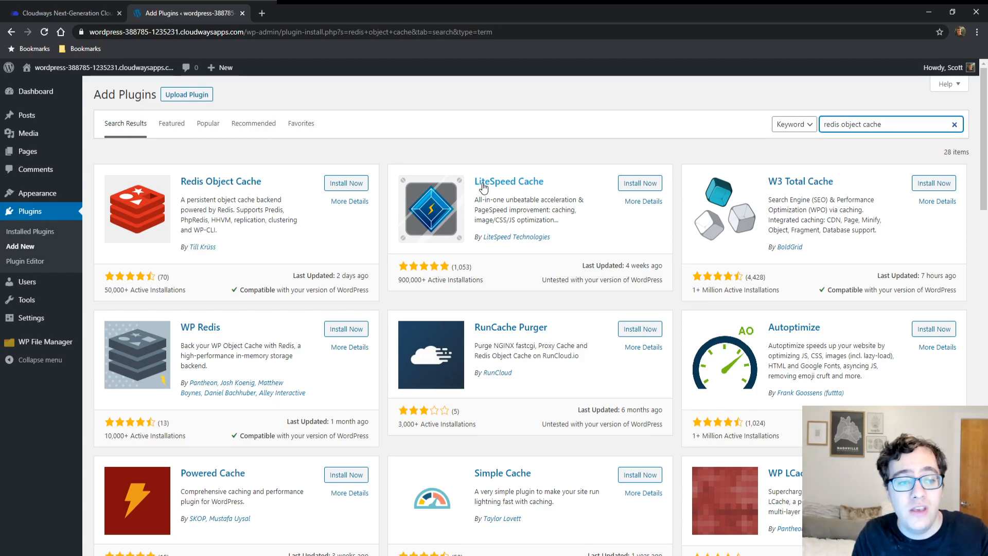
click(354, 185)
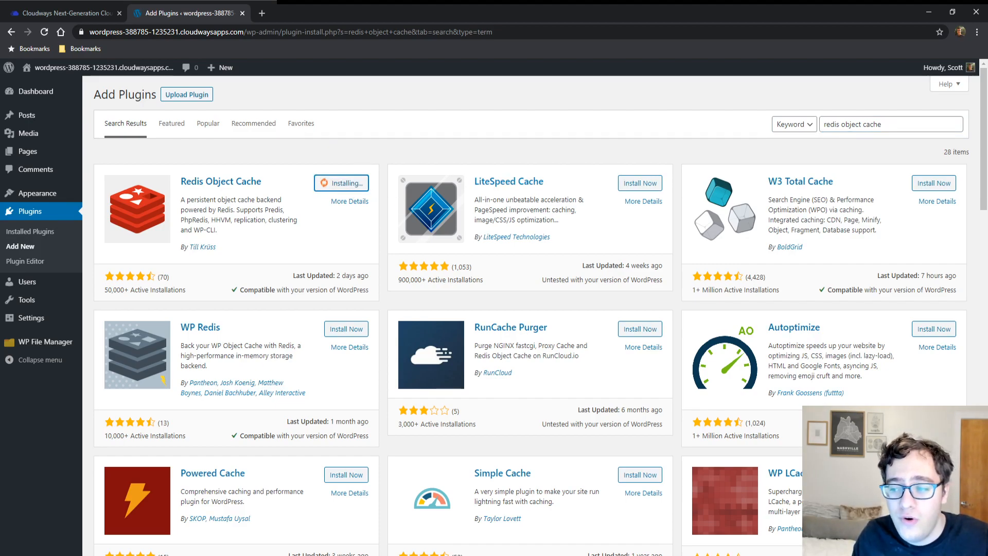
click(345, 196)
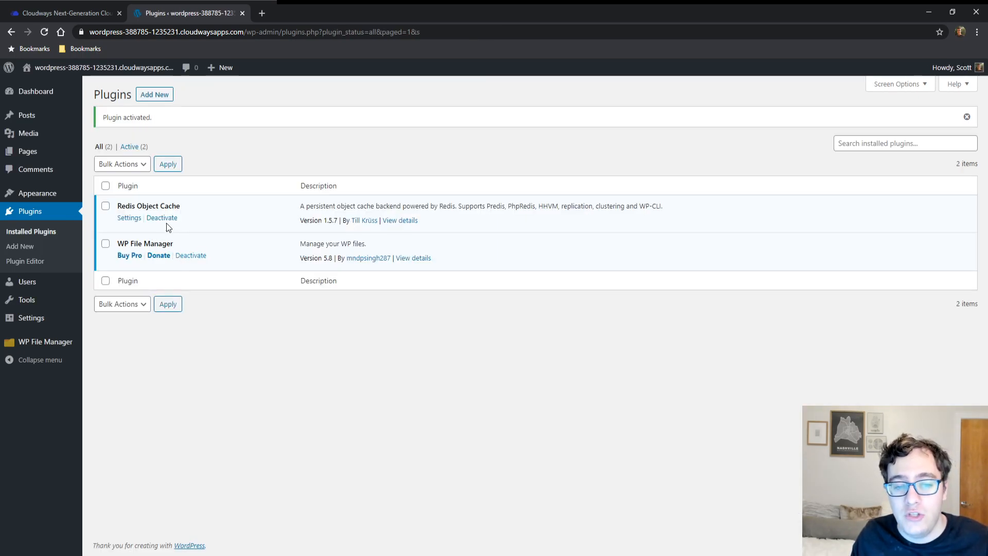
Step: Open WP File Manager, decline its subscription offer and open wp-config.php in the code editor
click(58, 343)
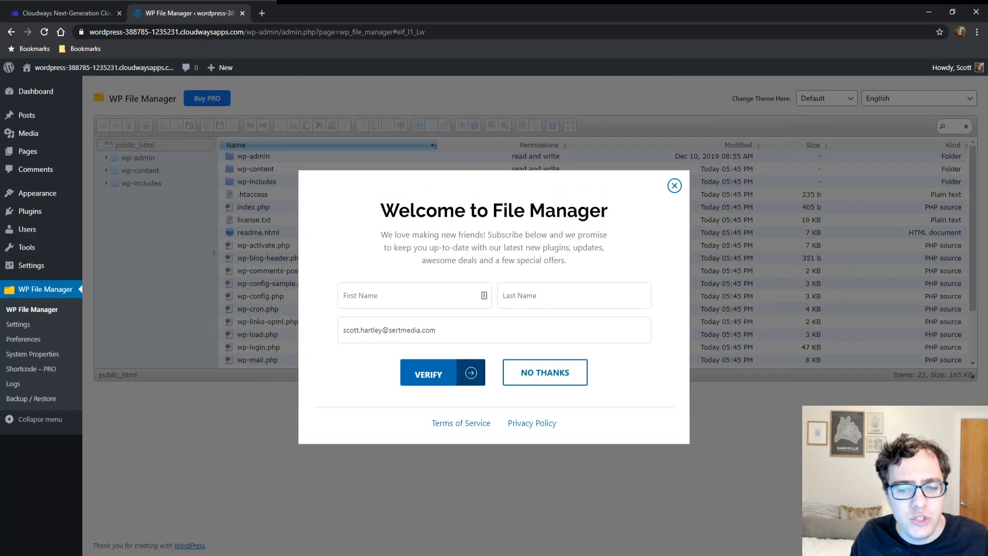
click(523, 371)
right_click(300, 298)
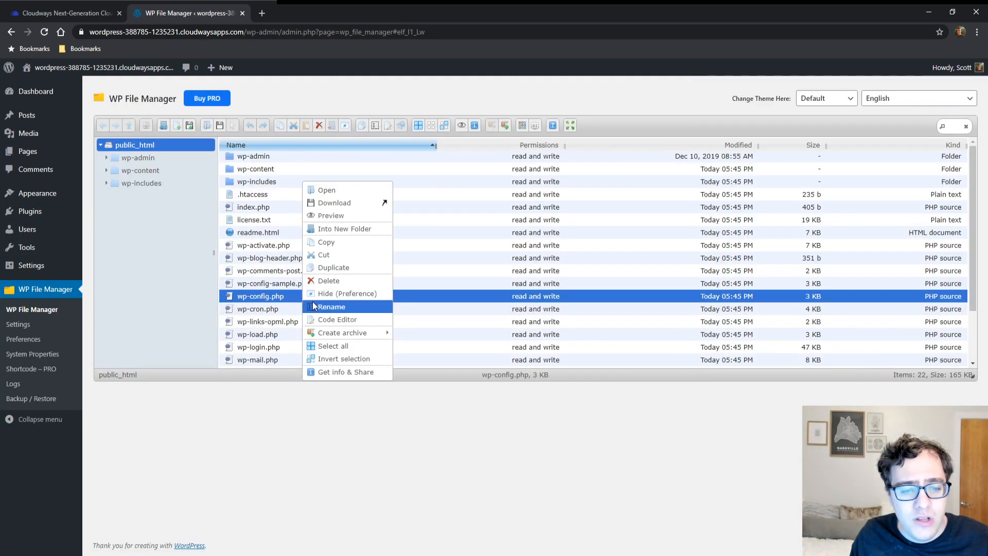
click(337, 323)
drag(485, 114, 472, 231)
click(471, 234)
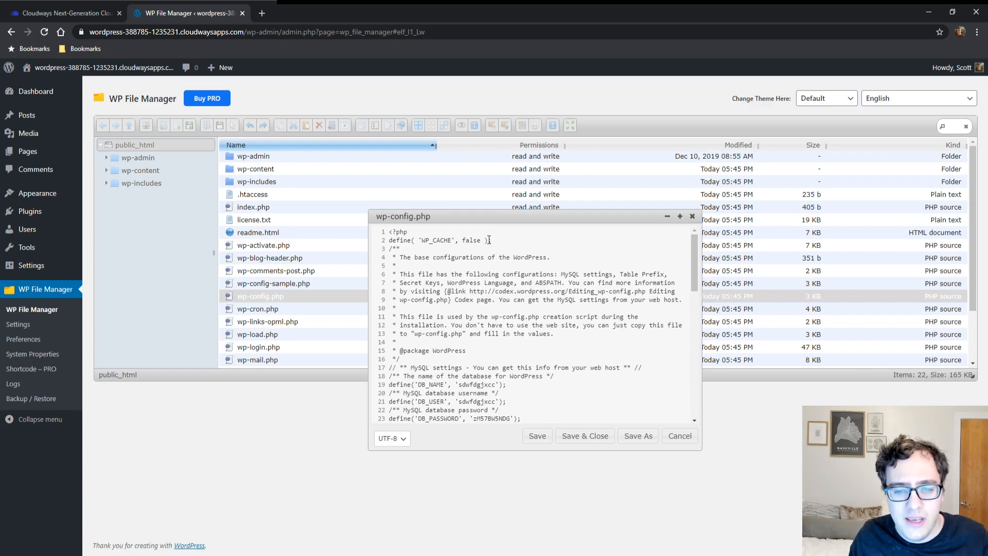
Step: Paste the line define( 'WP_CACHE_KEY_SALT', 'example.com:' ); below the WP_CACHE definition in wp-config.php
click(507, 244)
key(Return)
key(Return)
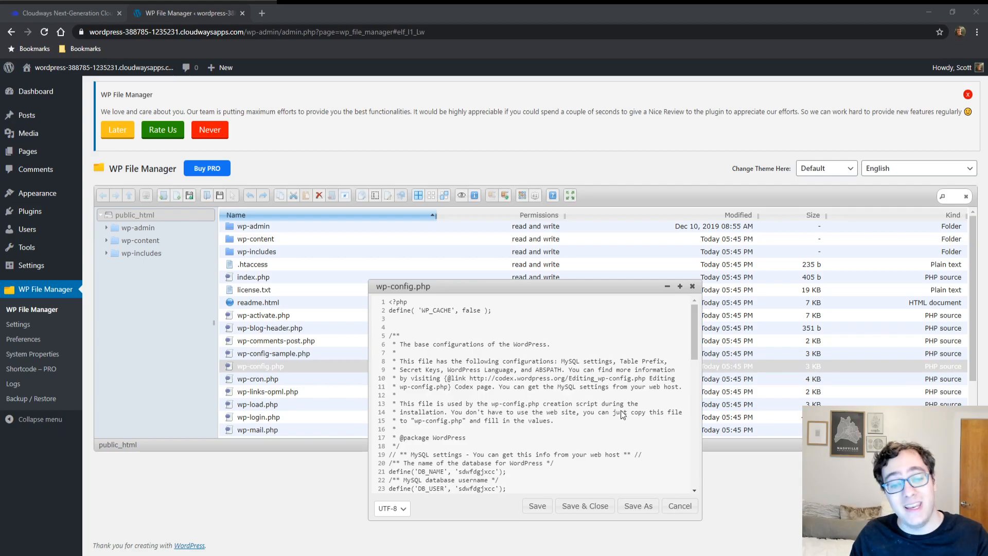
click(405, 325)
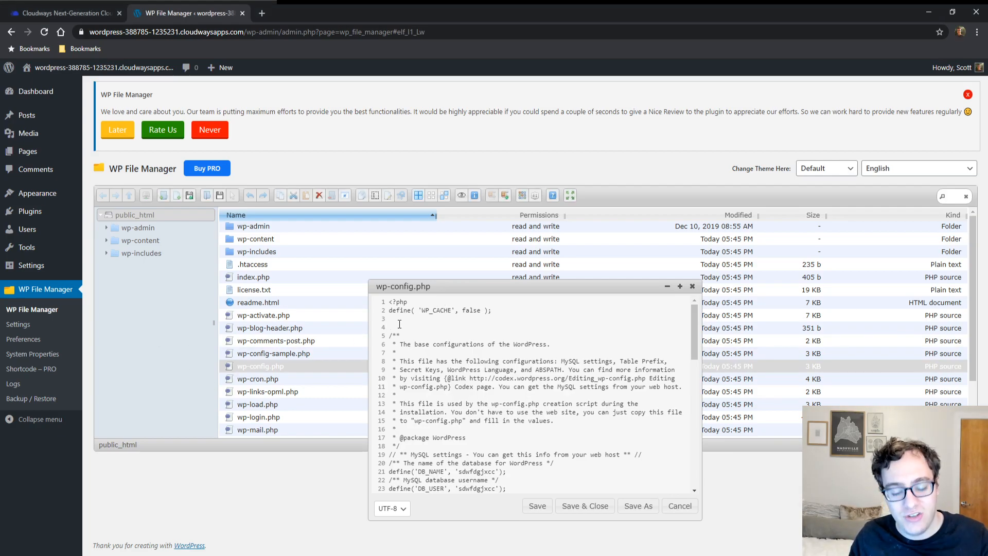
text(define( 'WP_CACHE_KEY_SALT', 'example.com:' );)
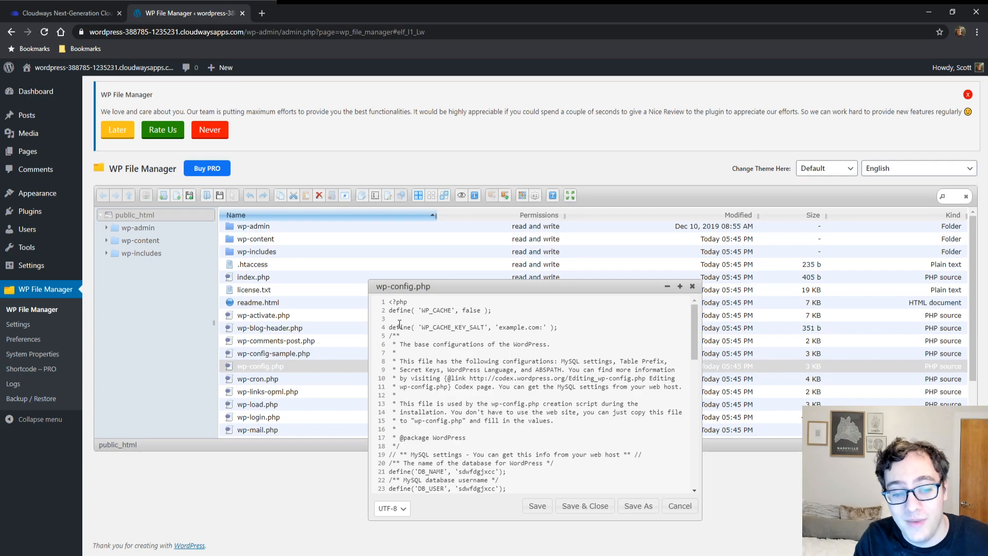
Step: Set the WP_CACHE_KEY_SALT value to 'sertmedia-staging', then save and close wp-config.php
key(Left)
key(Left)
key(Left)
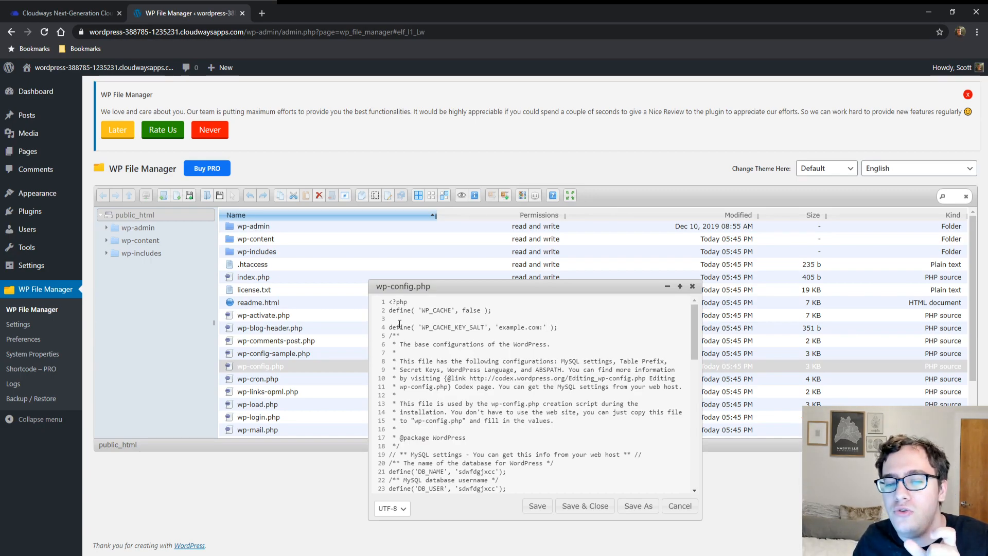
key(BackSpace)
key(BackSpace)
key(BackSpace)
key(BackSpace)
key(BackSpace)
key(BackSpace)
key(BackSpace)
key(BackSpace)
key(BackSpace)
key(BackSpace)
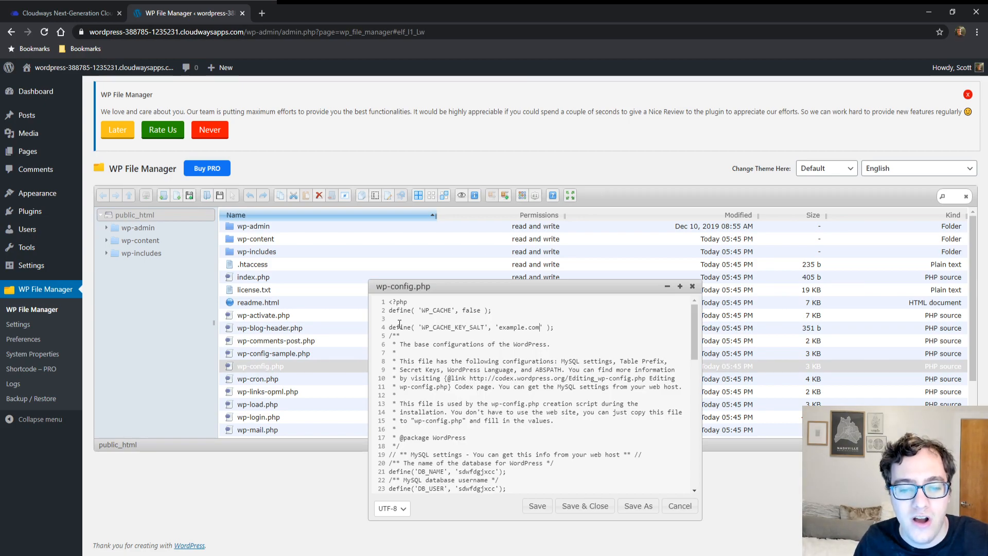
key(BackSpace)
key(BackSpace)
text(sertmedia-staging)
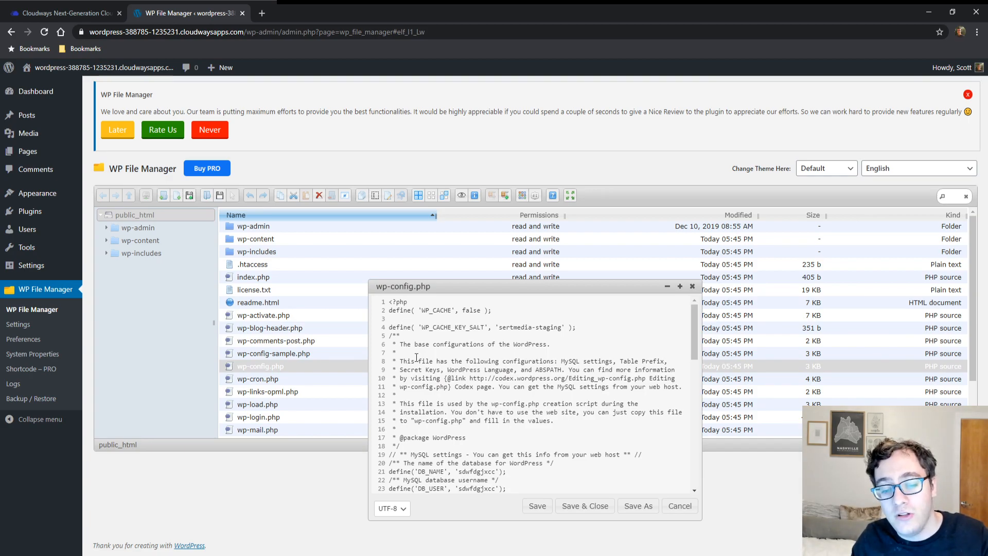
click(593, 506)
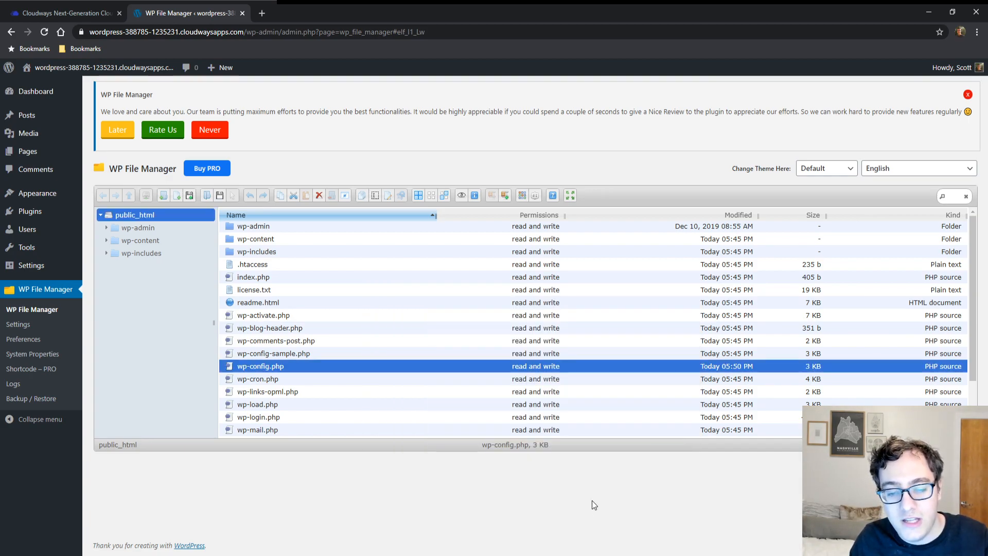
Step: Deactivate the WP File Manager plugin and delete it from the installed plugins
click(35, 215)
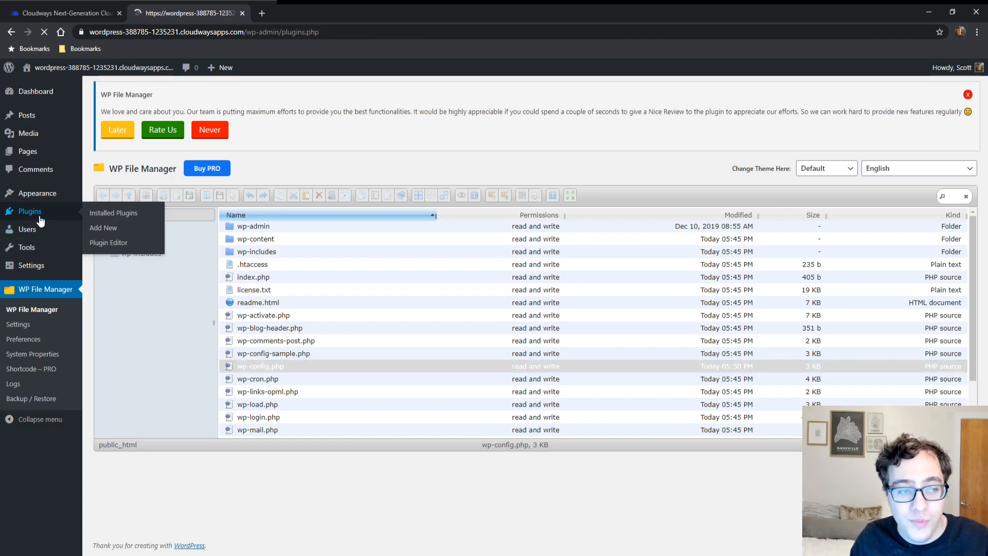
click(196, 227)
click(155, 257)
key(Return)
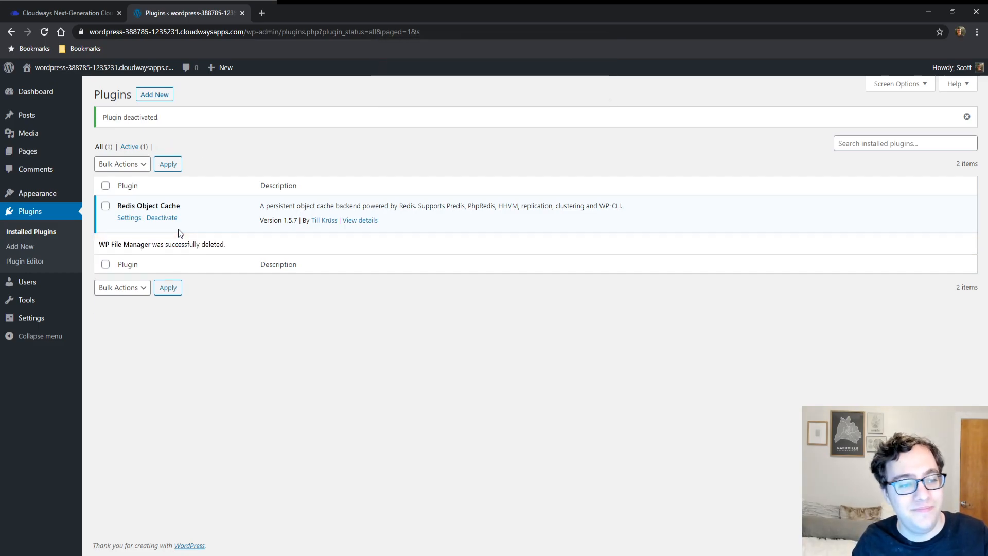
Step: Open the Redis Object Cache settings and check the key prefix
click(132, 220)
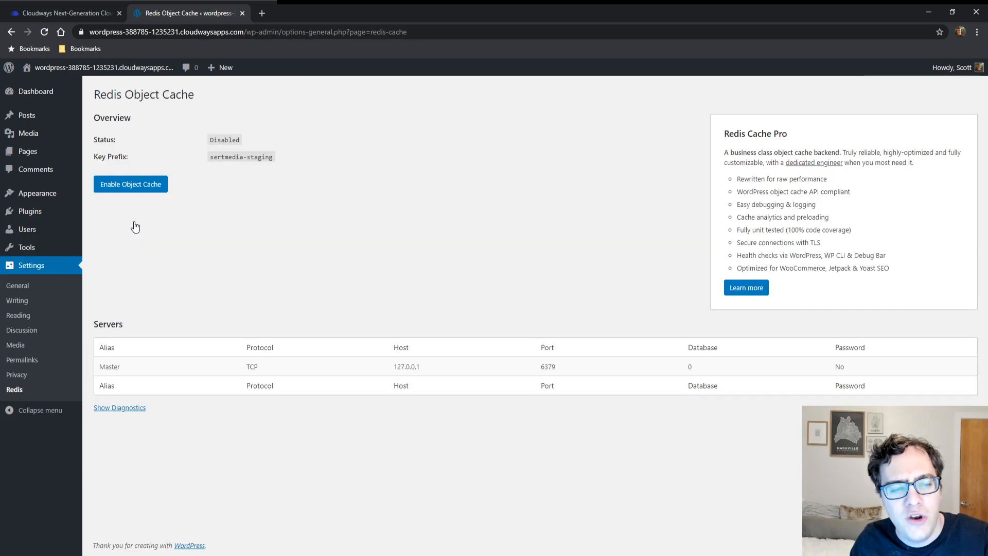
drag(123, 157, 108, 157)
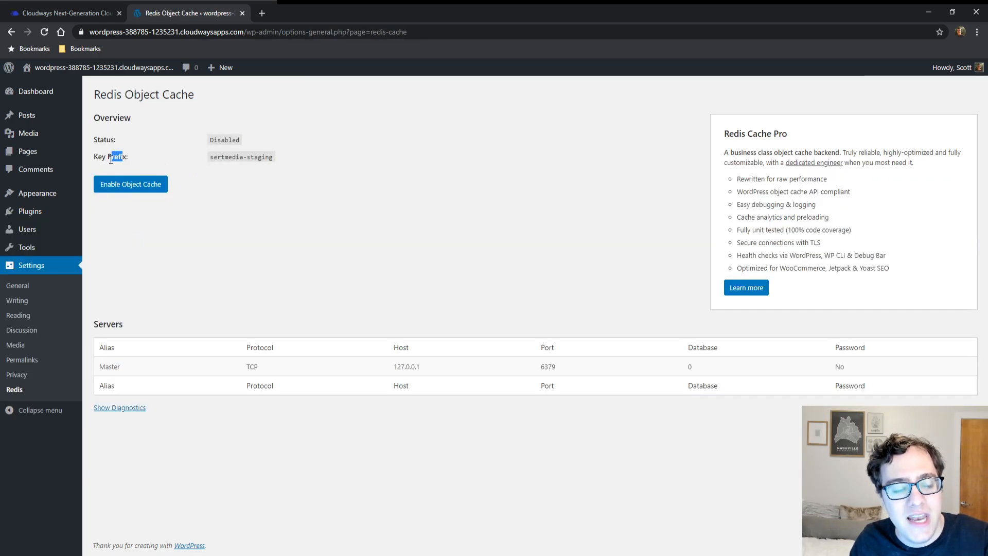
triple_click(110, 160)
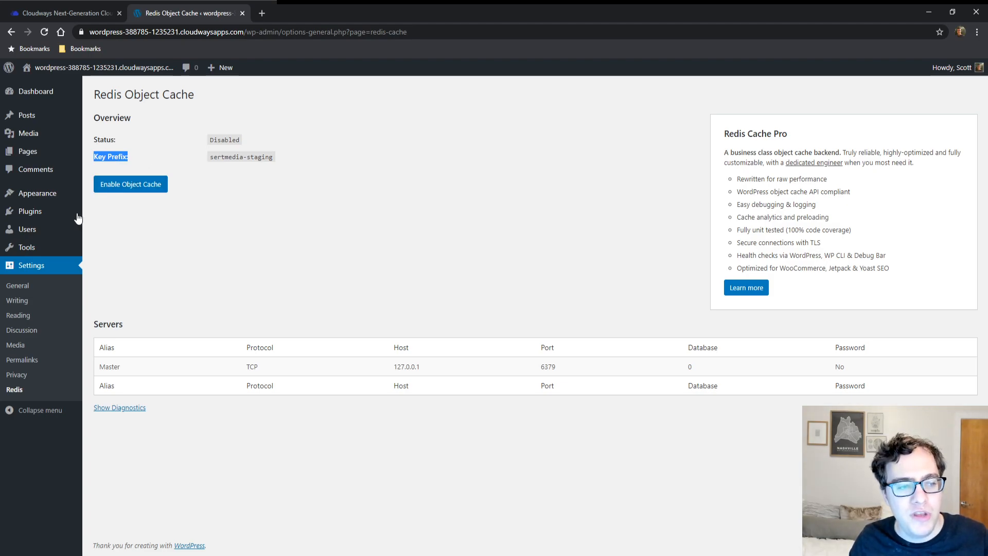
Step: Install and activate the Query Monitor plugin from a new browser tab, searching the plugin directory for "query"
mouse_move(66, 217)
middle_click(103, 229)
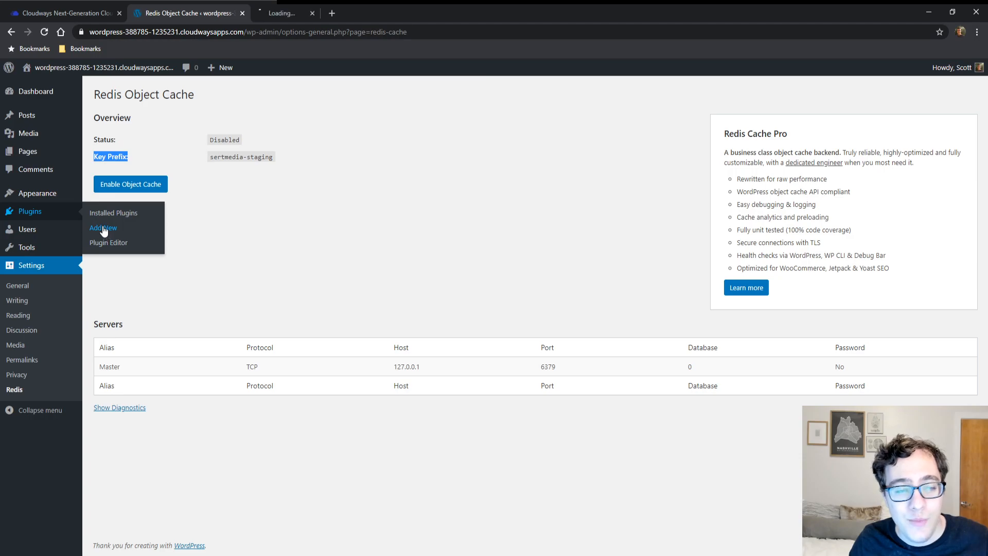
click(307, 5)
click(914, 123)
text(query monitor)
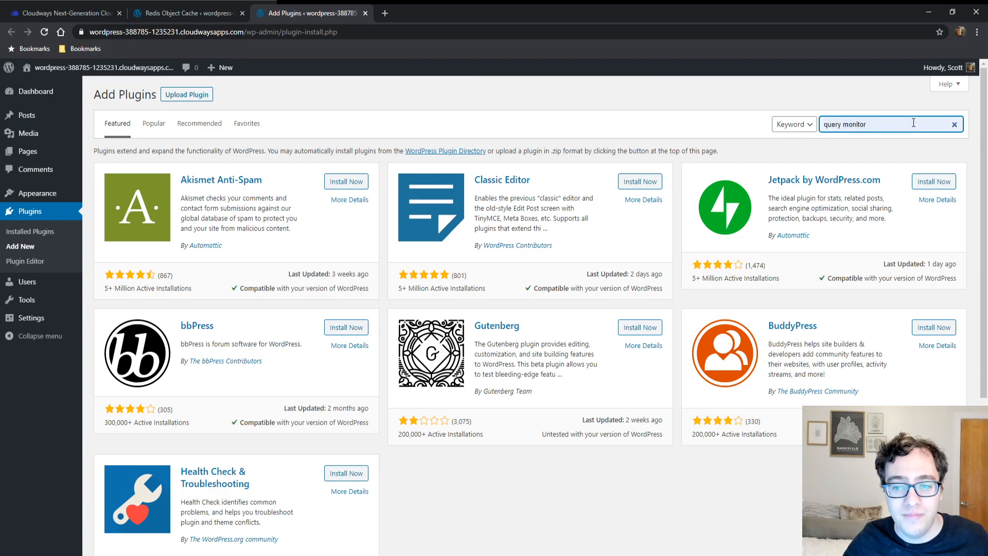
key(ctrl+BackSpace)
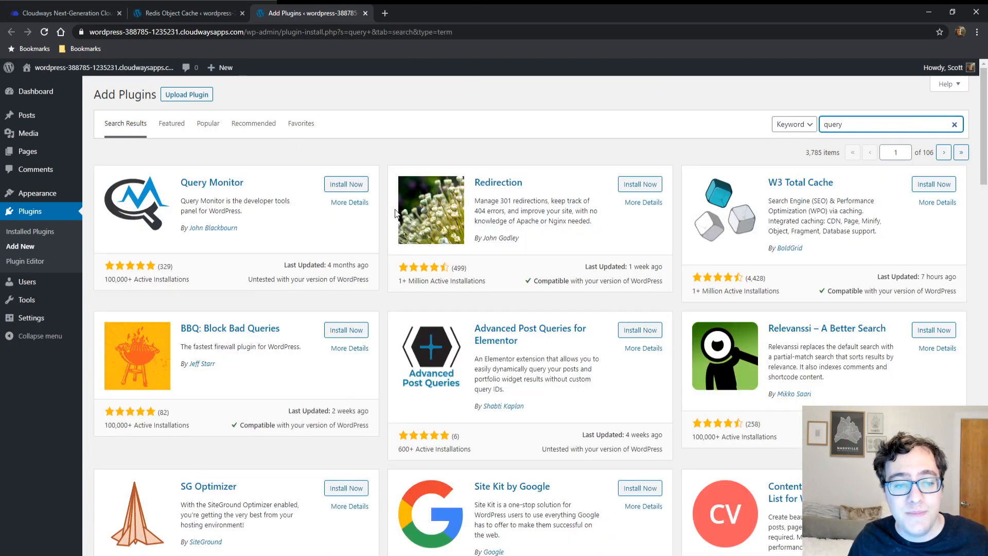
click(344, 188)
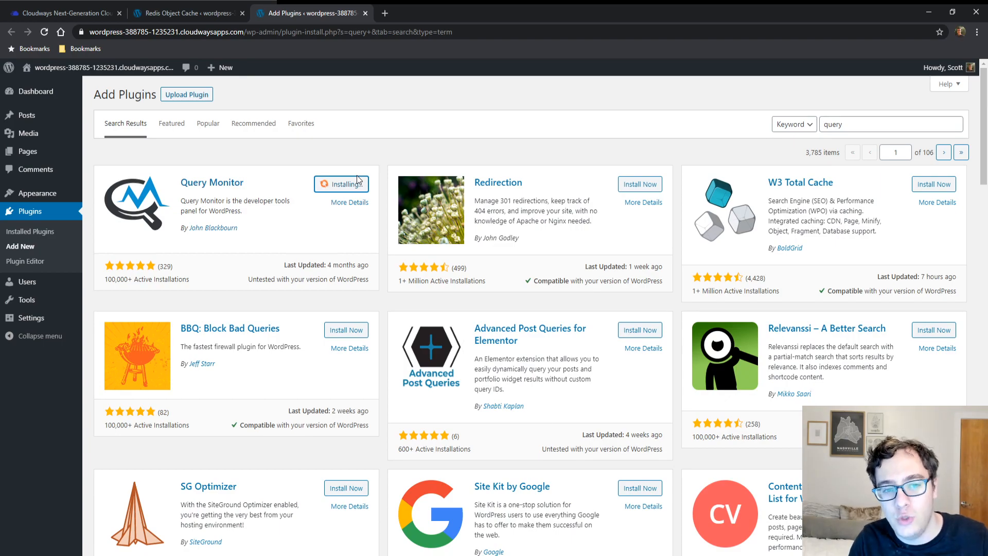
click(342, 181)
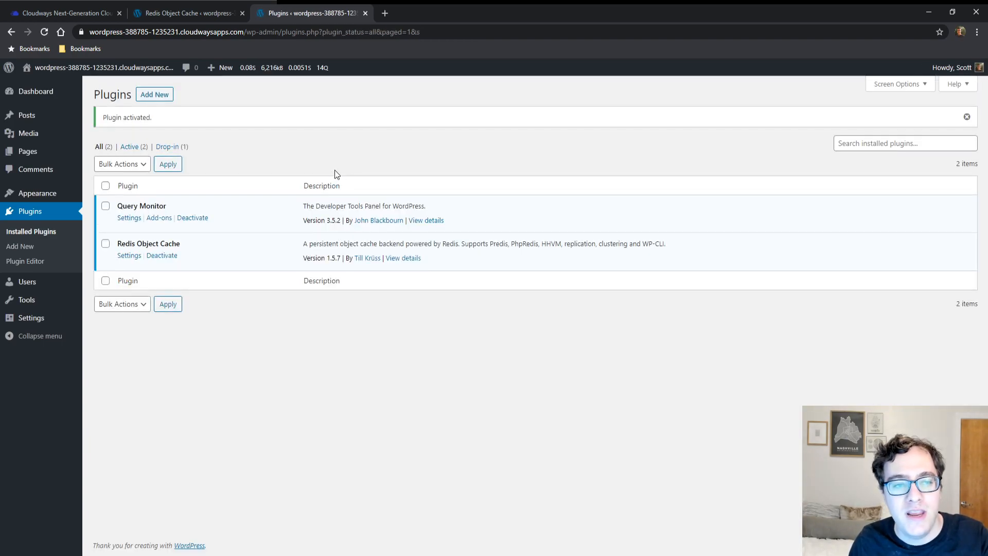
Step: Open the Query Monitor overview and examine the Object Cache hit rate and the Redis extension notice
click(288, 68)
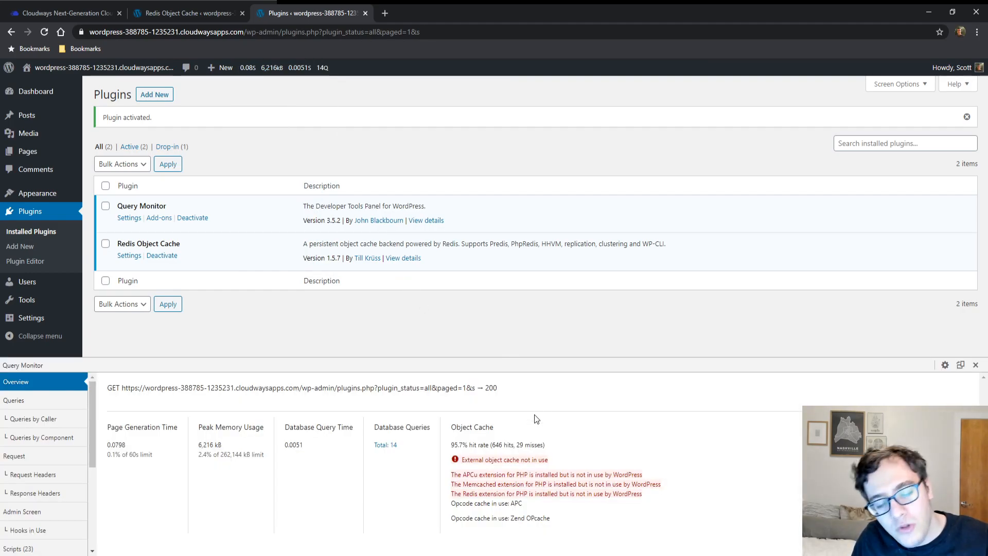
drag(457, 427, 475, 443)
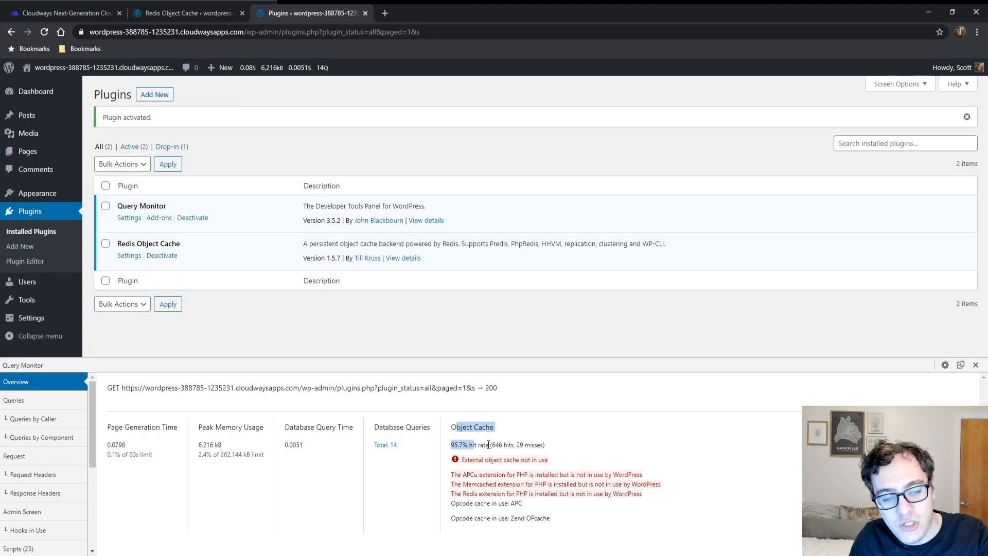
click(486, 458)
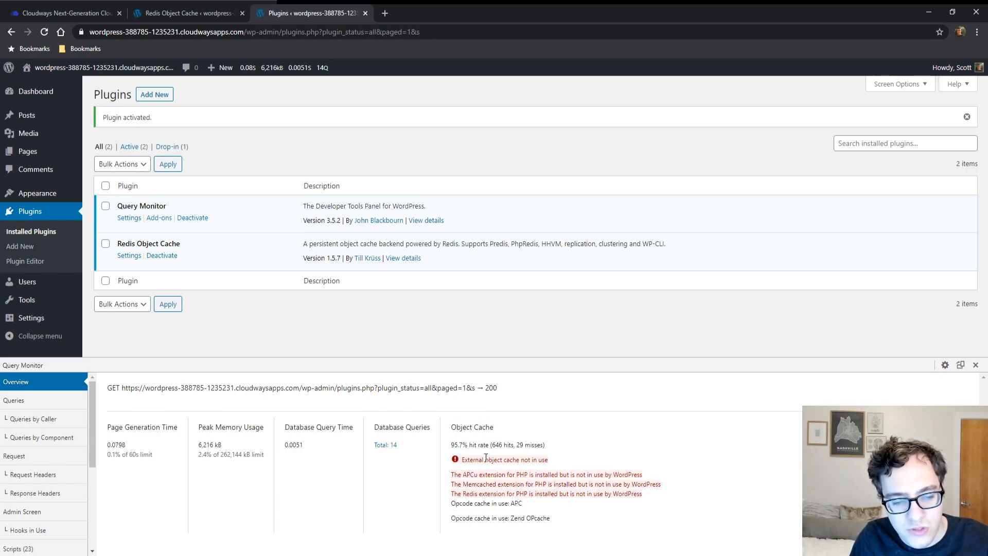
triple_click(520, 493)
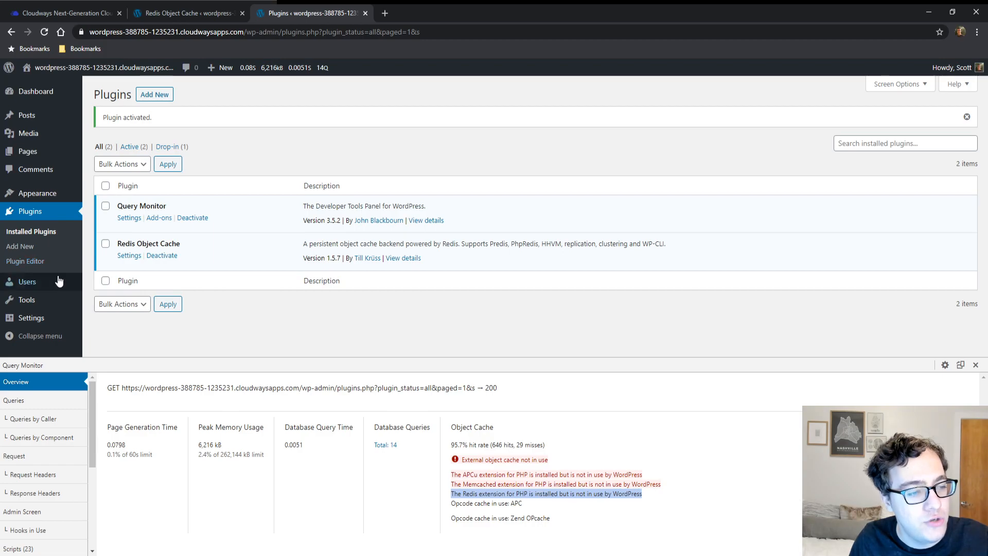
Step: Enable the object cache in the Redis Object Cache settings and reload the page to refresh the Query Monitor statistics
click(137, 255)
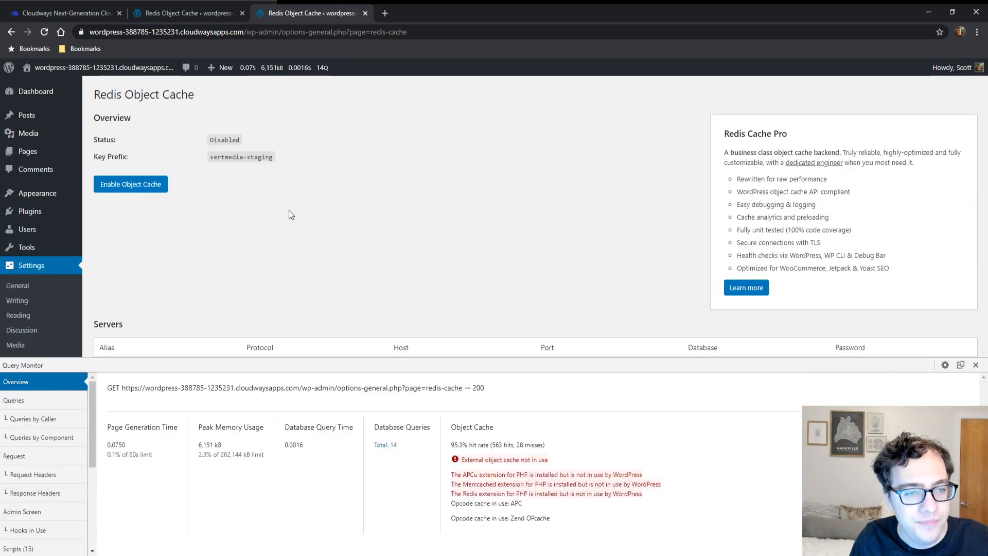
click(136, 189)
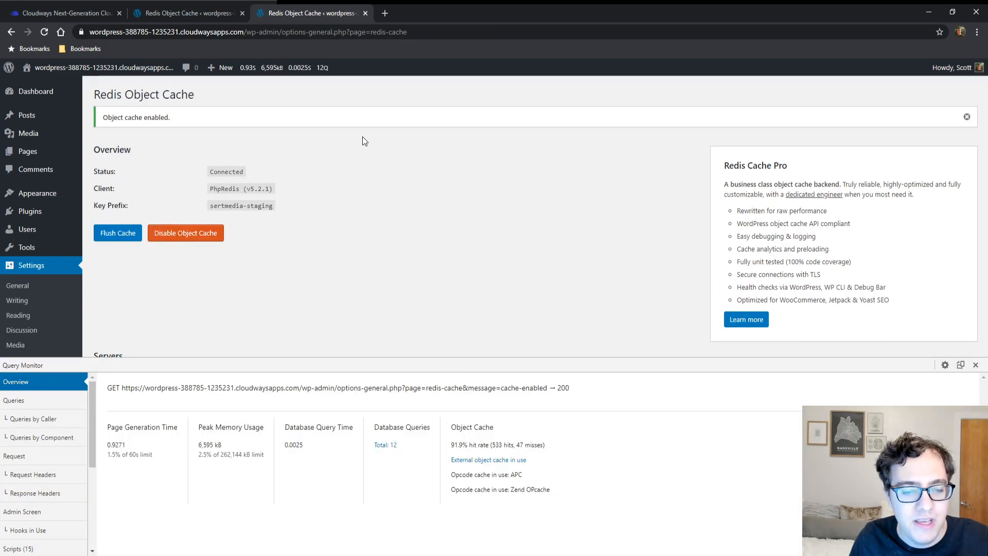
click(44, 34)
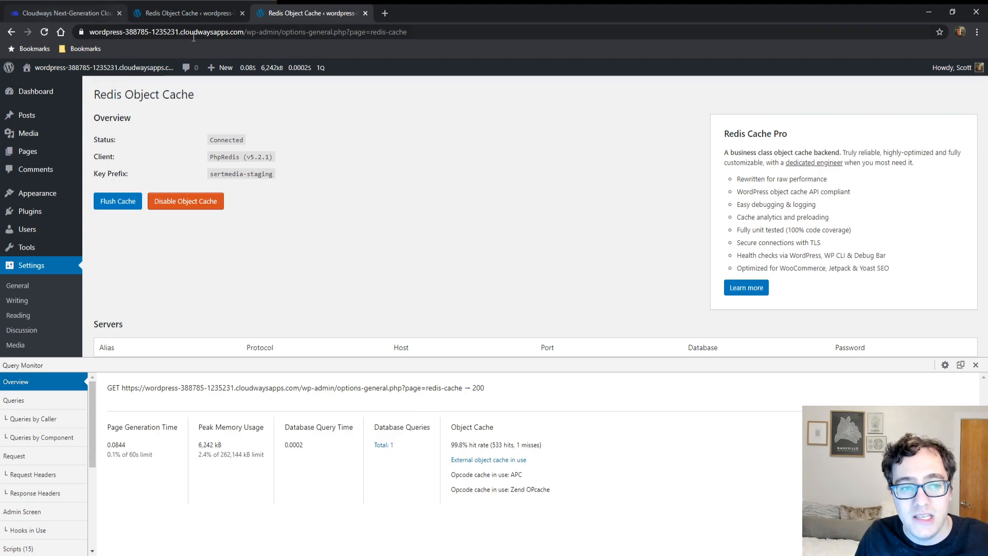
mouse_move(224, 64)
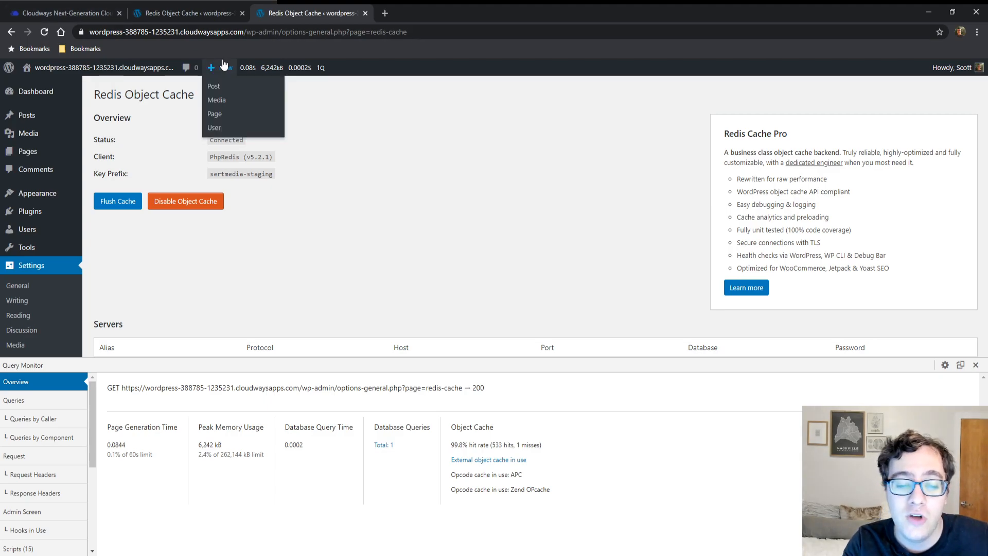
click(44, 32)
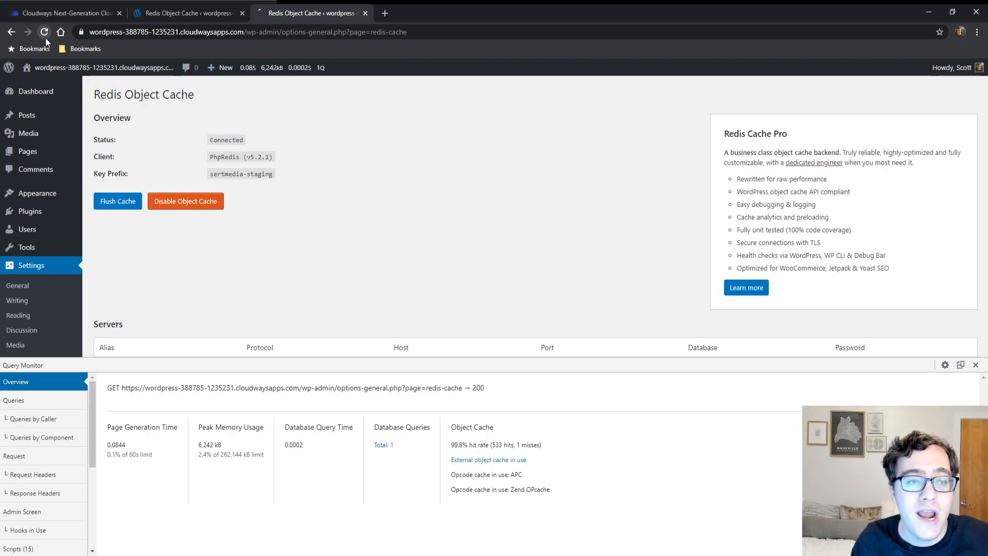